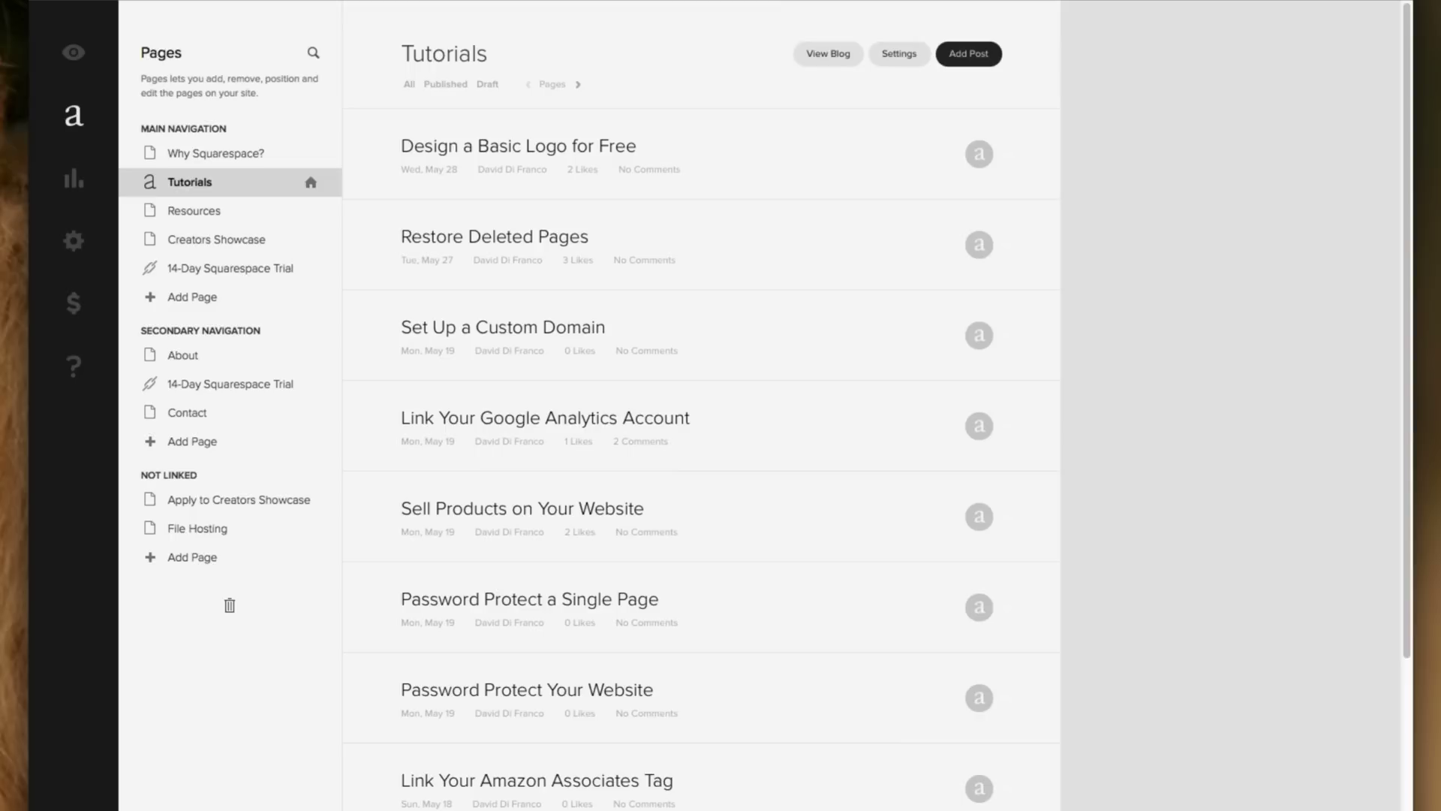
# Step: Create a new blank standard page titled 'Amazon Products'
pyautogui.click(216, 304)
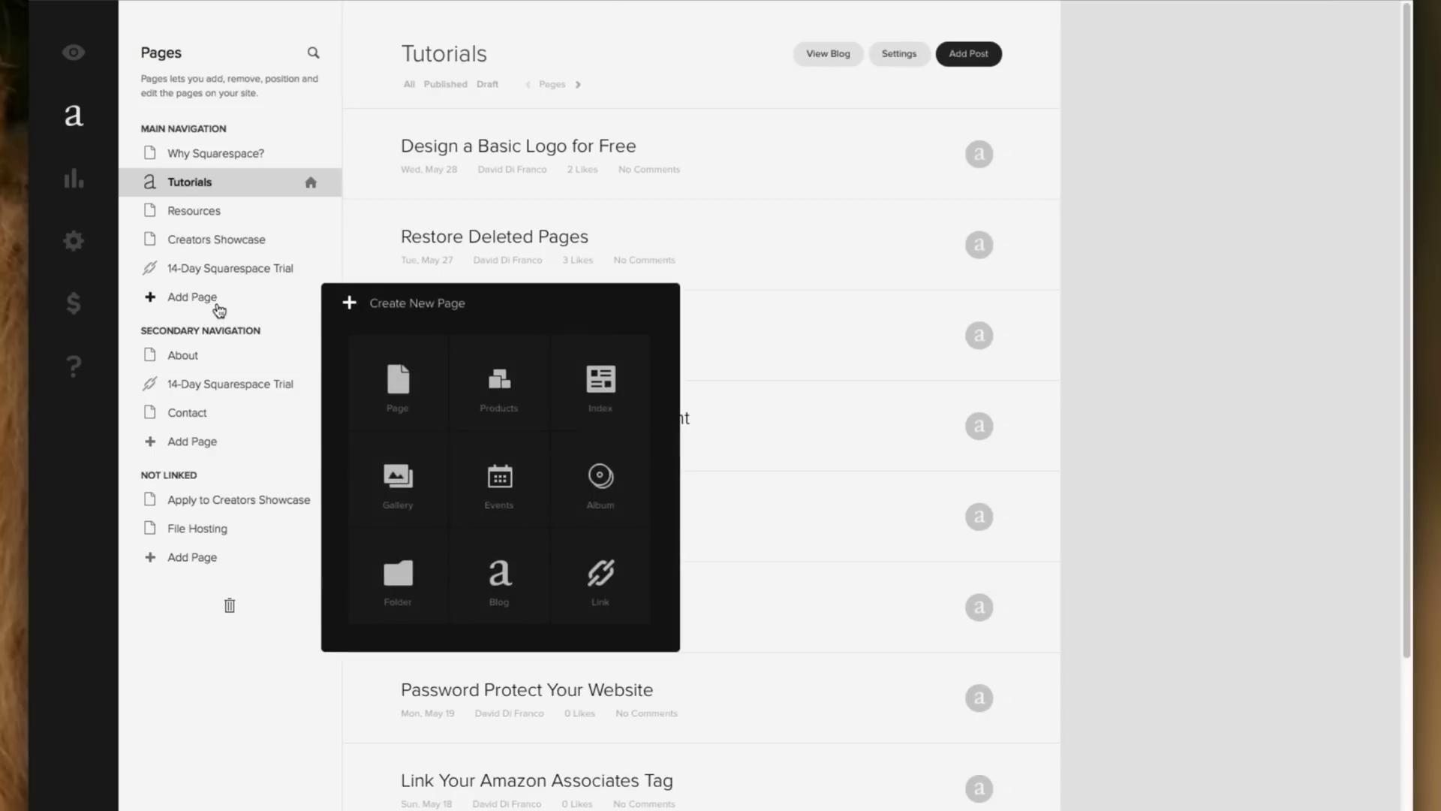
pyautogui.click(379, 407)
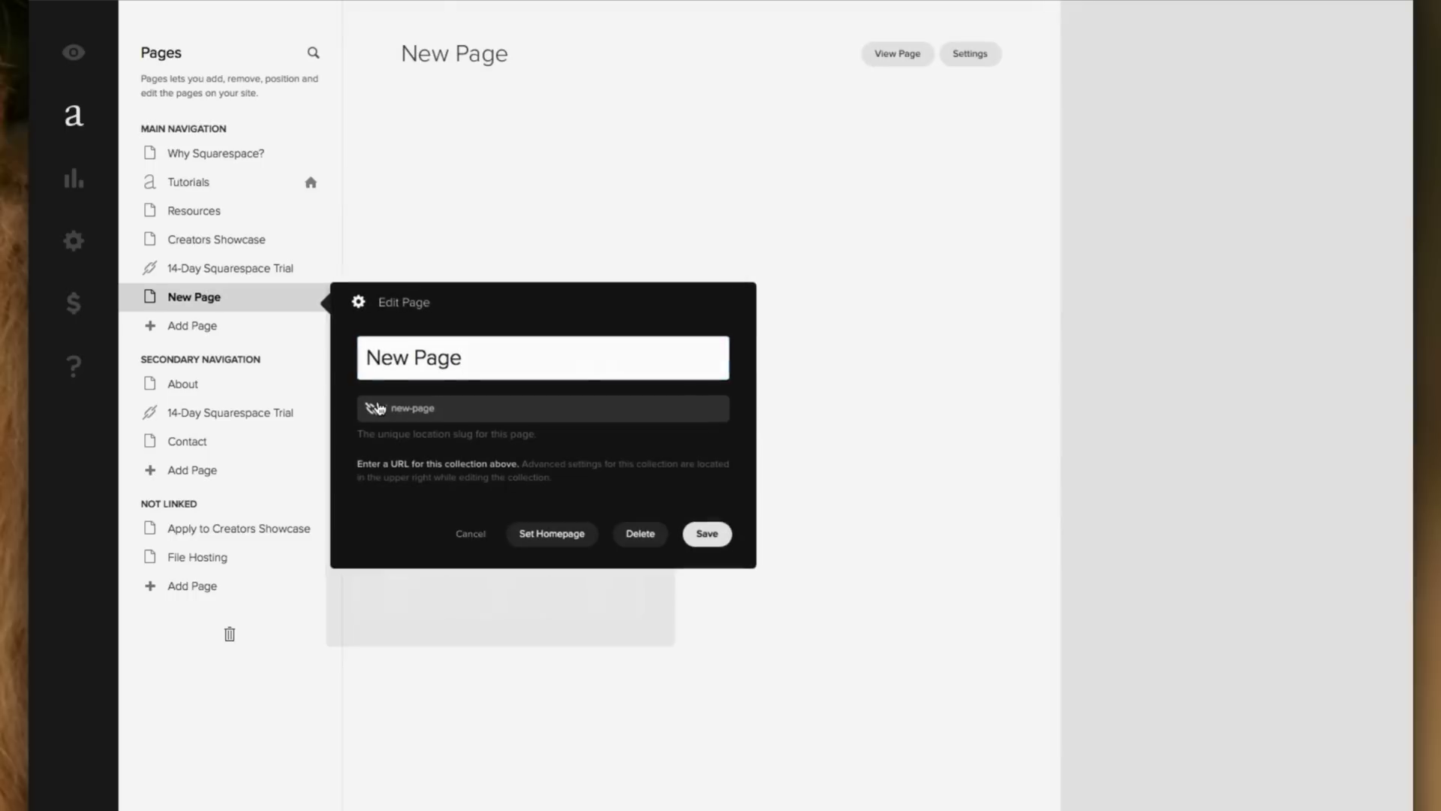
pyautogui.moveTo(473, 359); pyautogui.dragTo(358, 360)
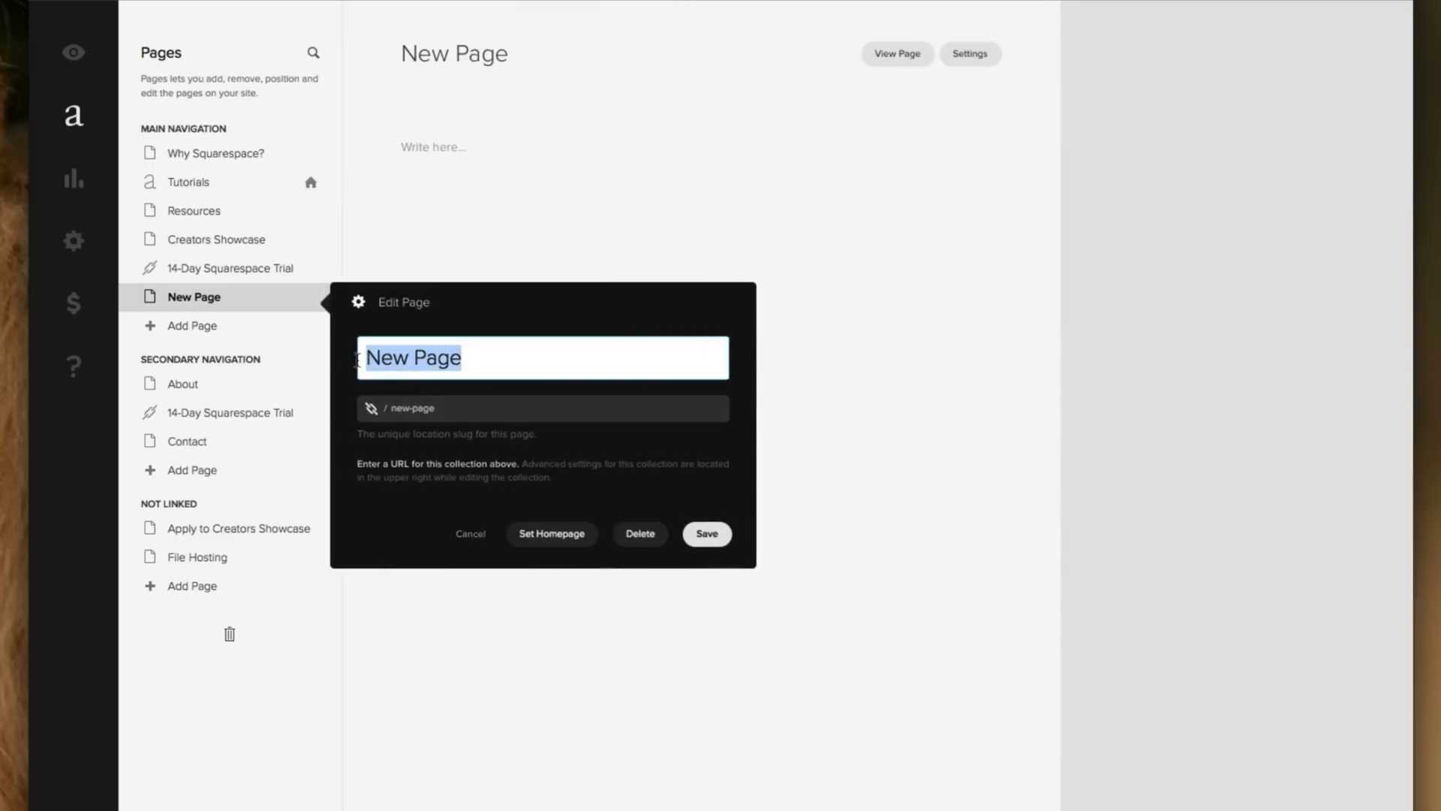
pyautogui.write('Amazon Produc')
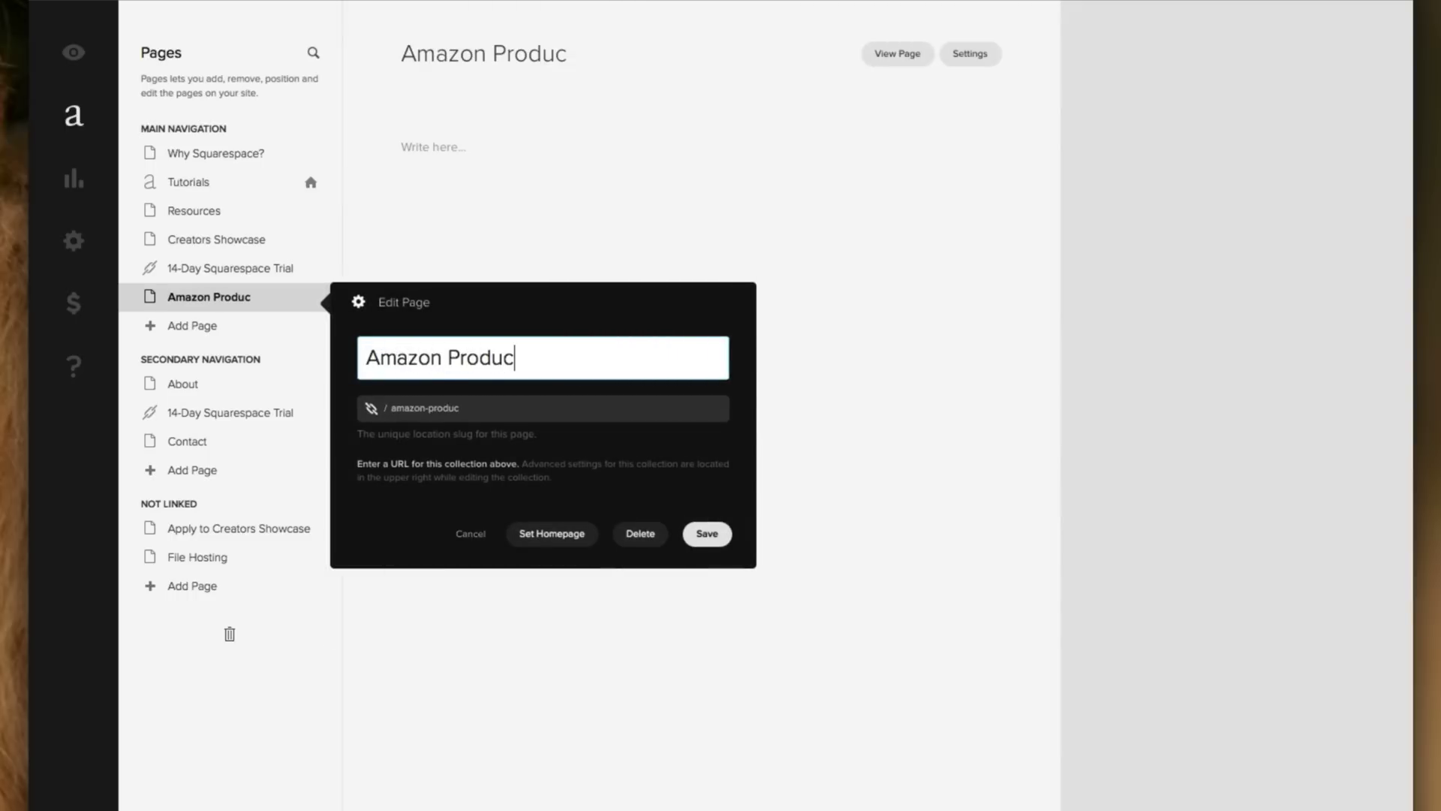
pyautogui.write('ts')
pyautogui.click(704, 534)
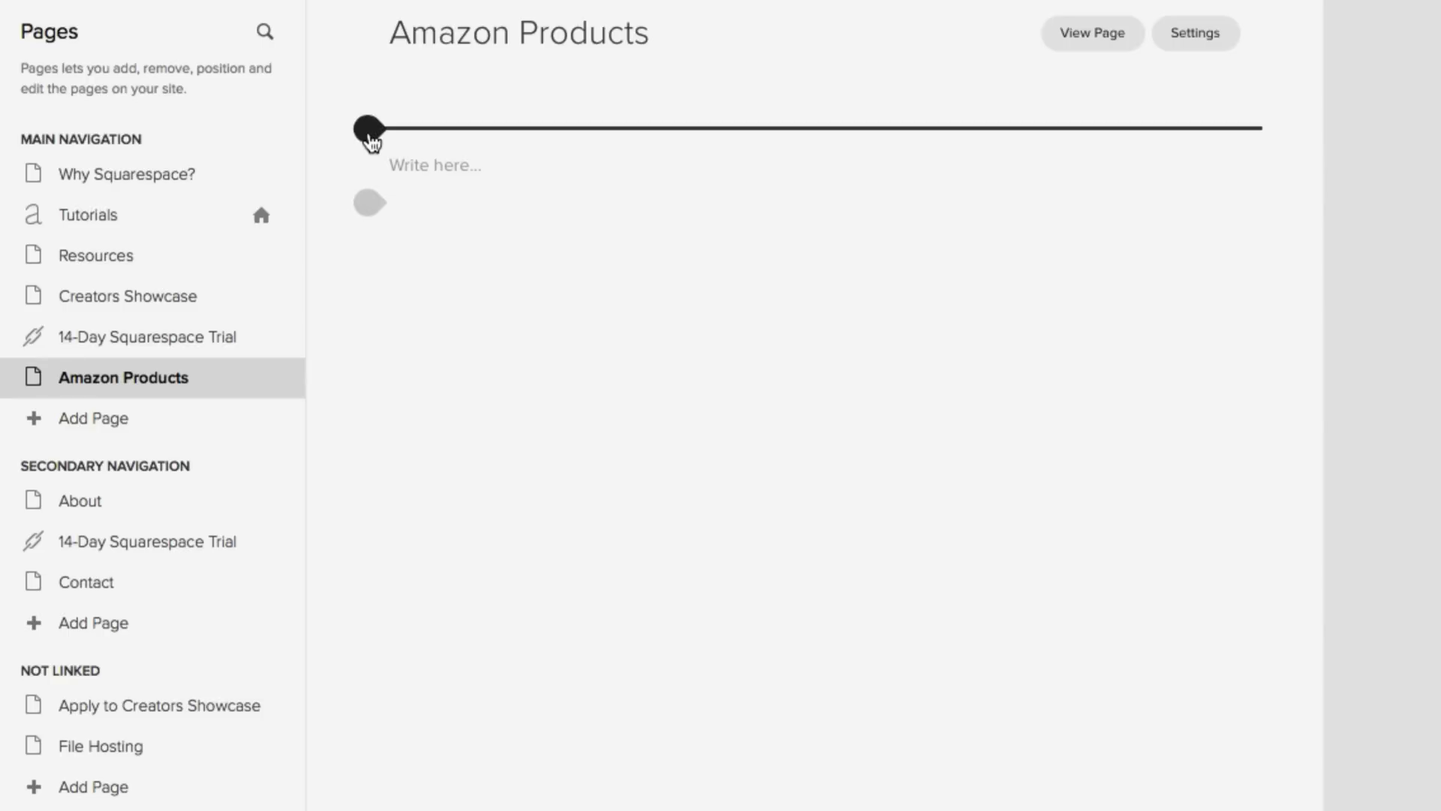
# Step: Insert an Amazon block from the Commerce section of the block menu onto the page
pyautogui.click(370, 131)
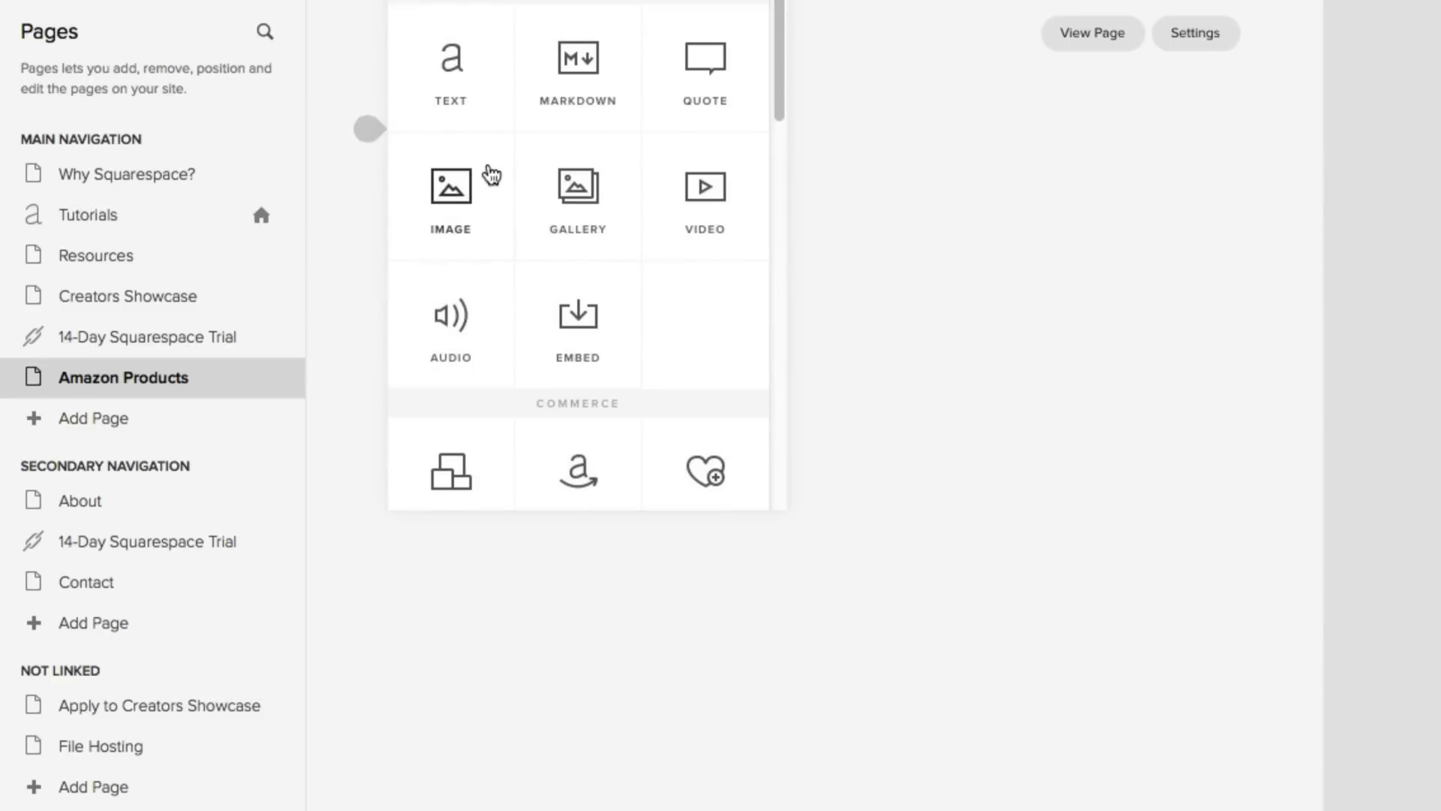
pyautogui.scroll(-1, 489, 173)
pyautogui.scroll(-2, 492, 174)
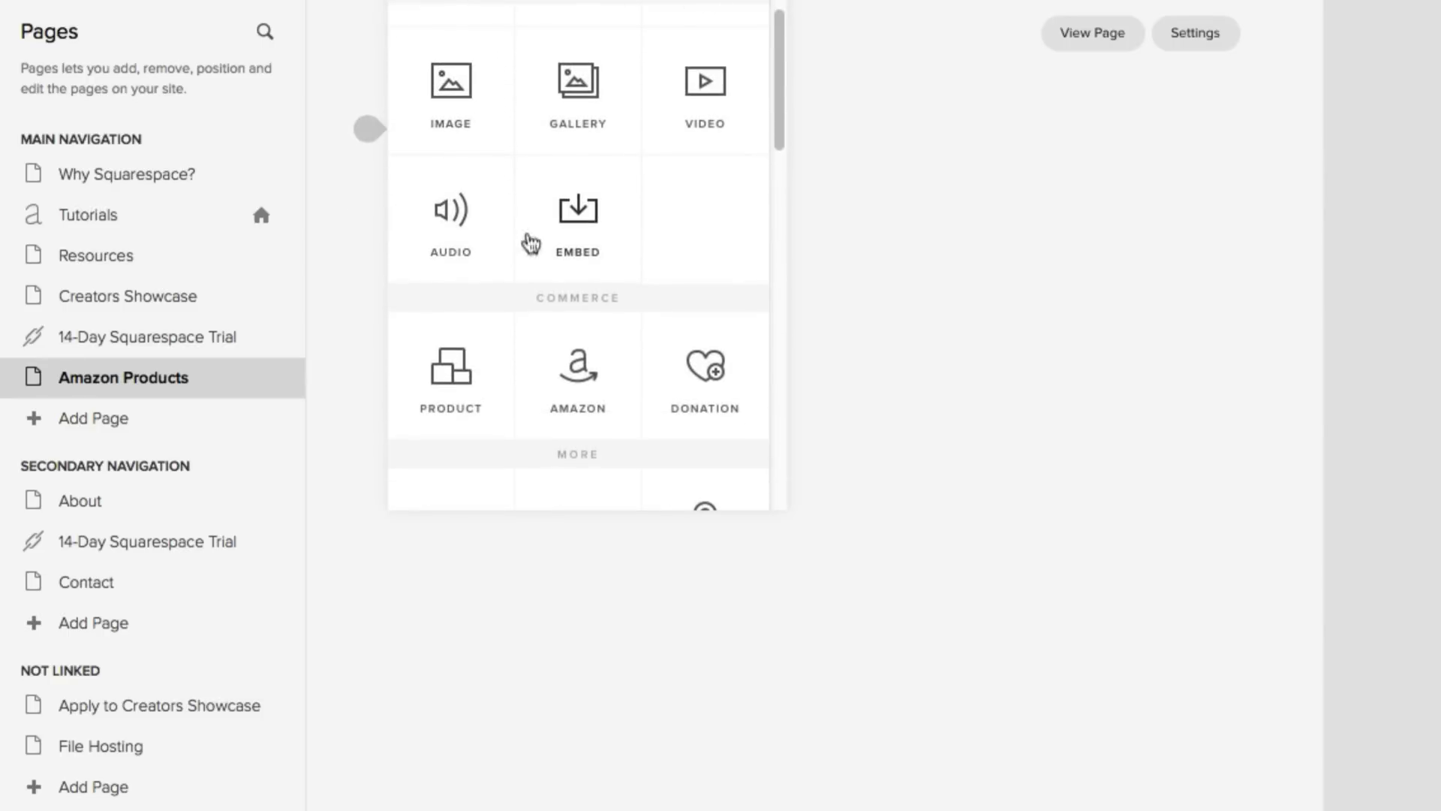
pyautogui.click(575, 384)
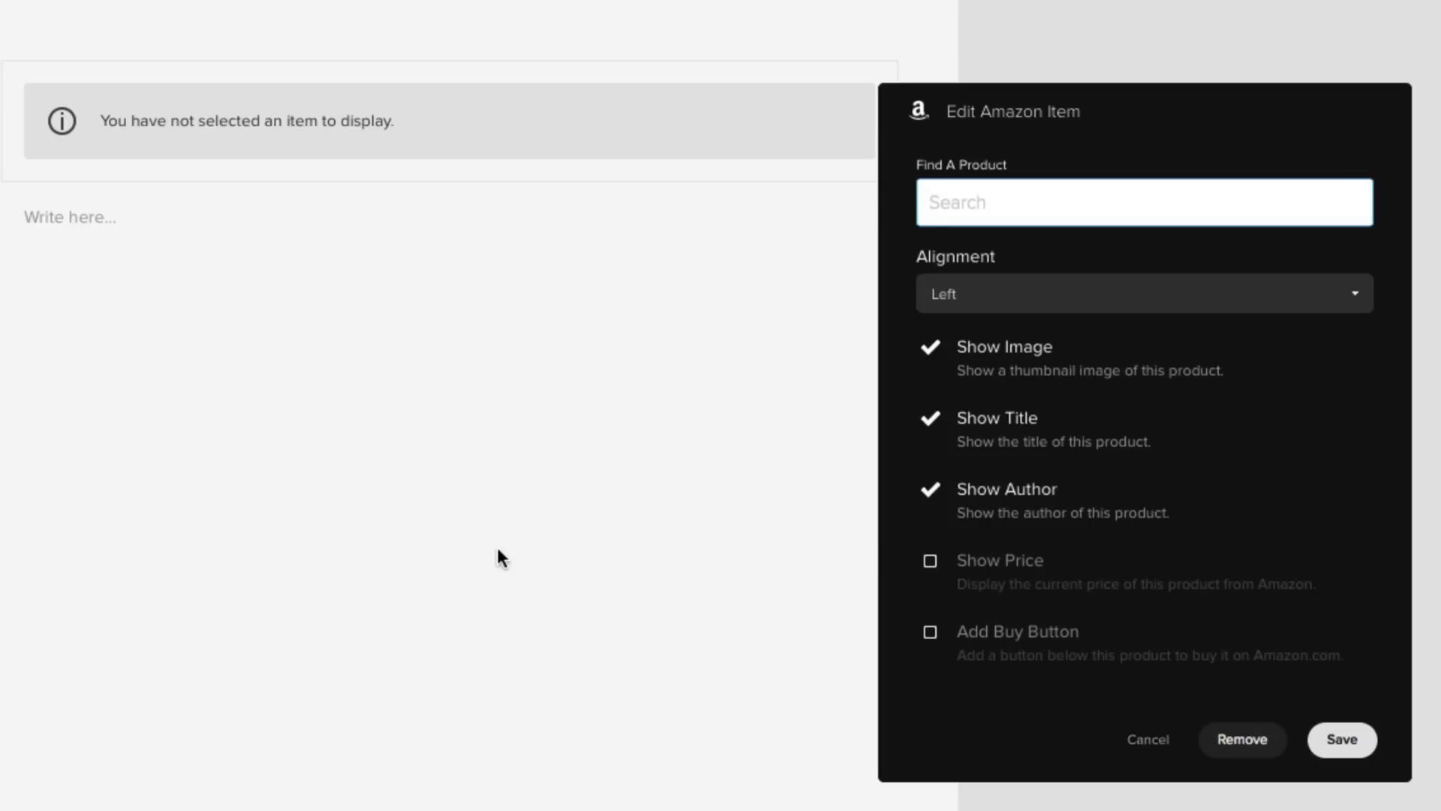
# Step: Search Amazon for 'vita' and pick the PlayStation Vita - Wifi product
pyautogui.write('vit')
pyautogui.write('a')
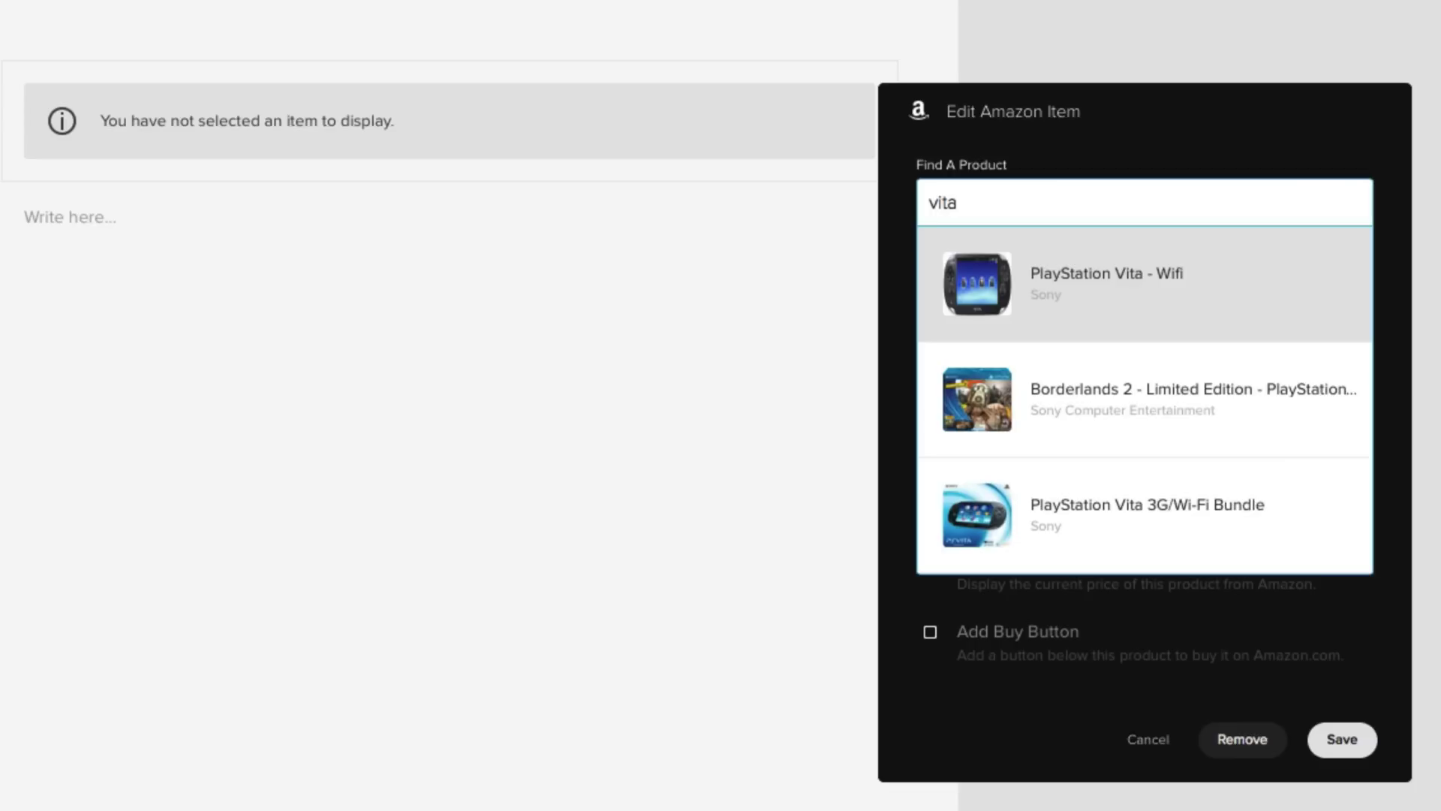
pyautogui.click(961, 321)
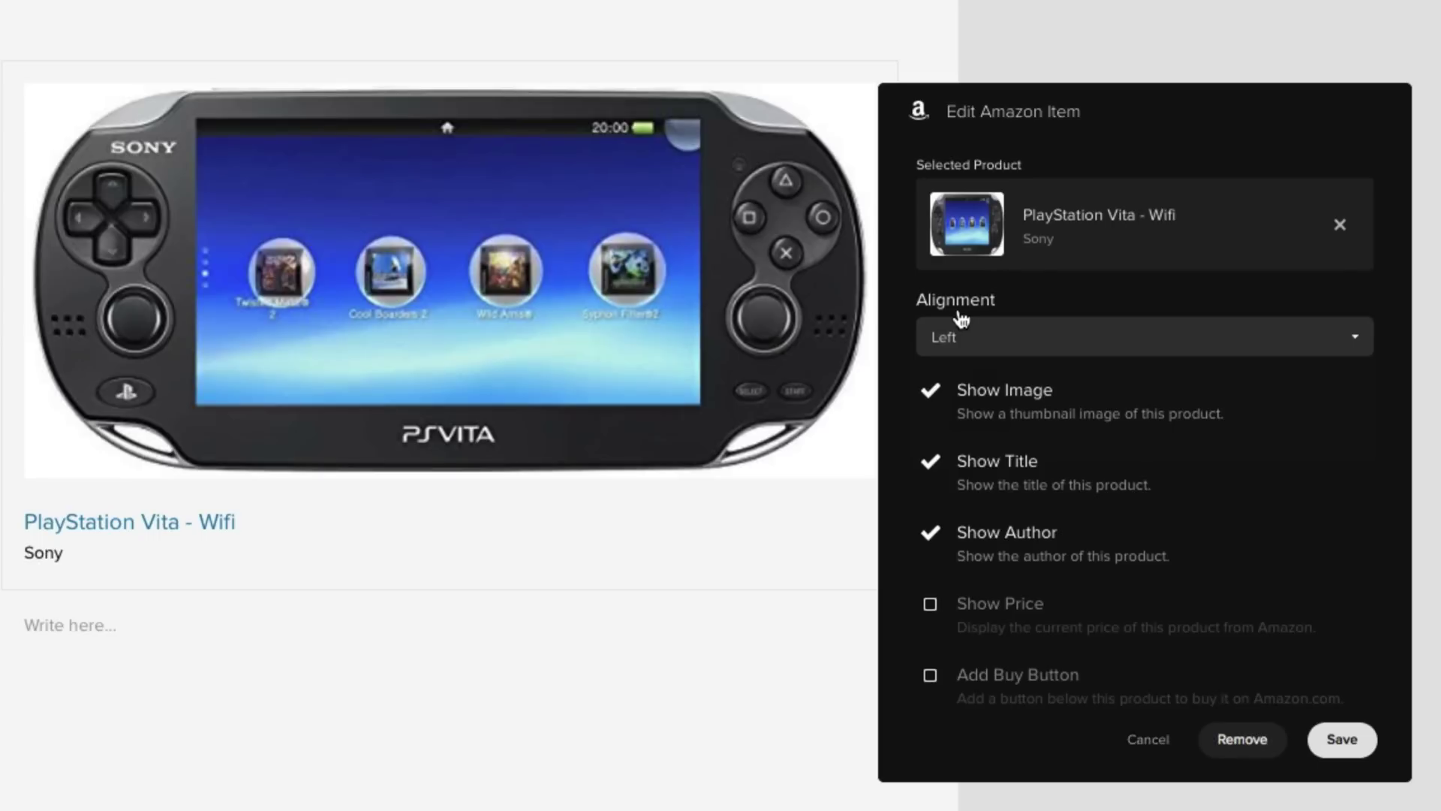
# Step: Keep the block left-aligned with its image, hide title and Sony author, and show price and buy button
pyautogui.click(1081, 338)
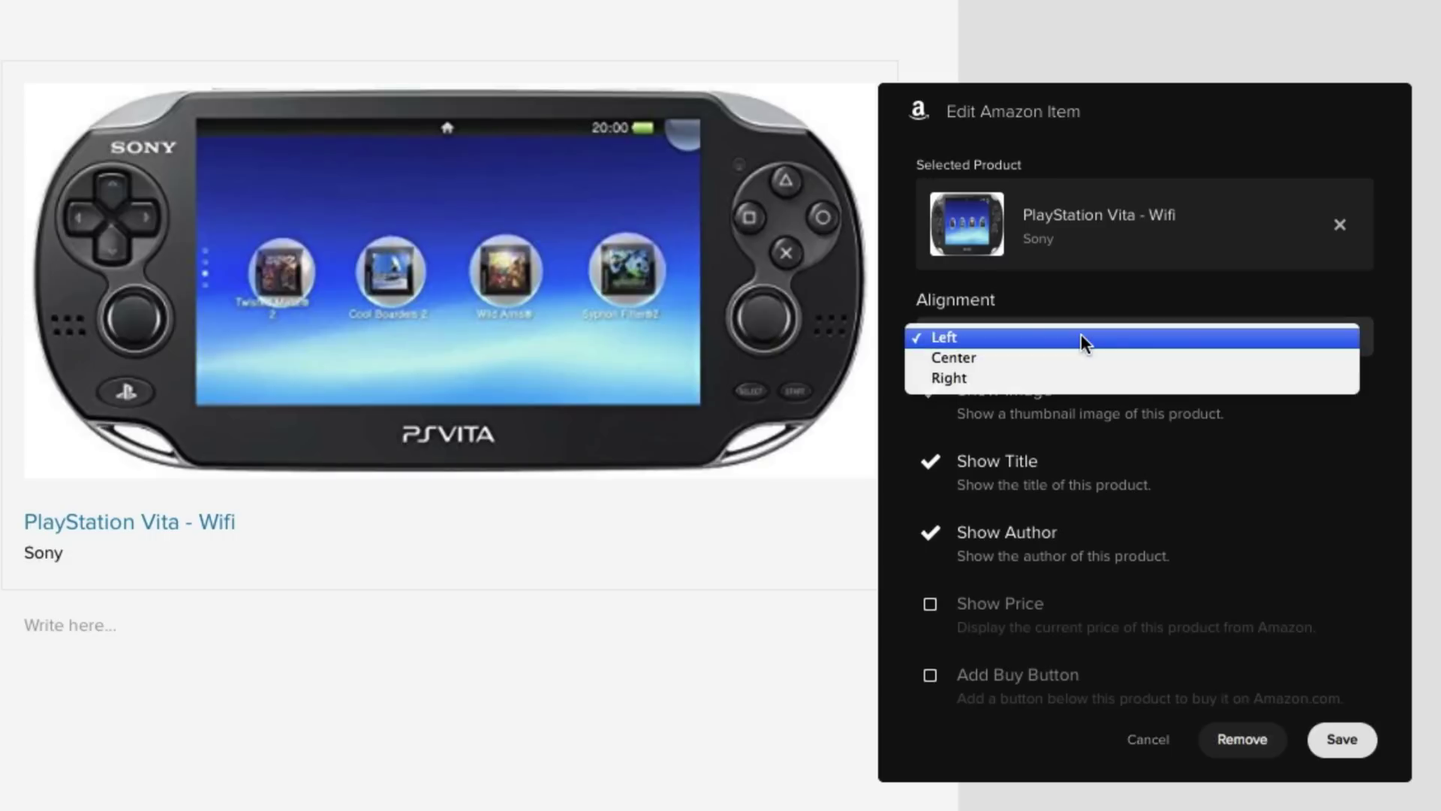
pyautogui.click(1081, 336)
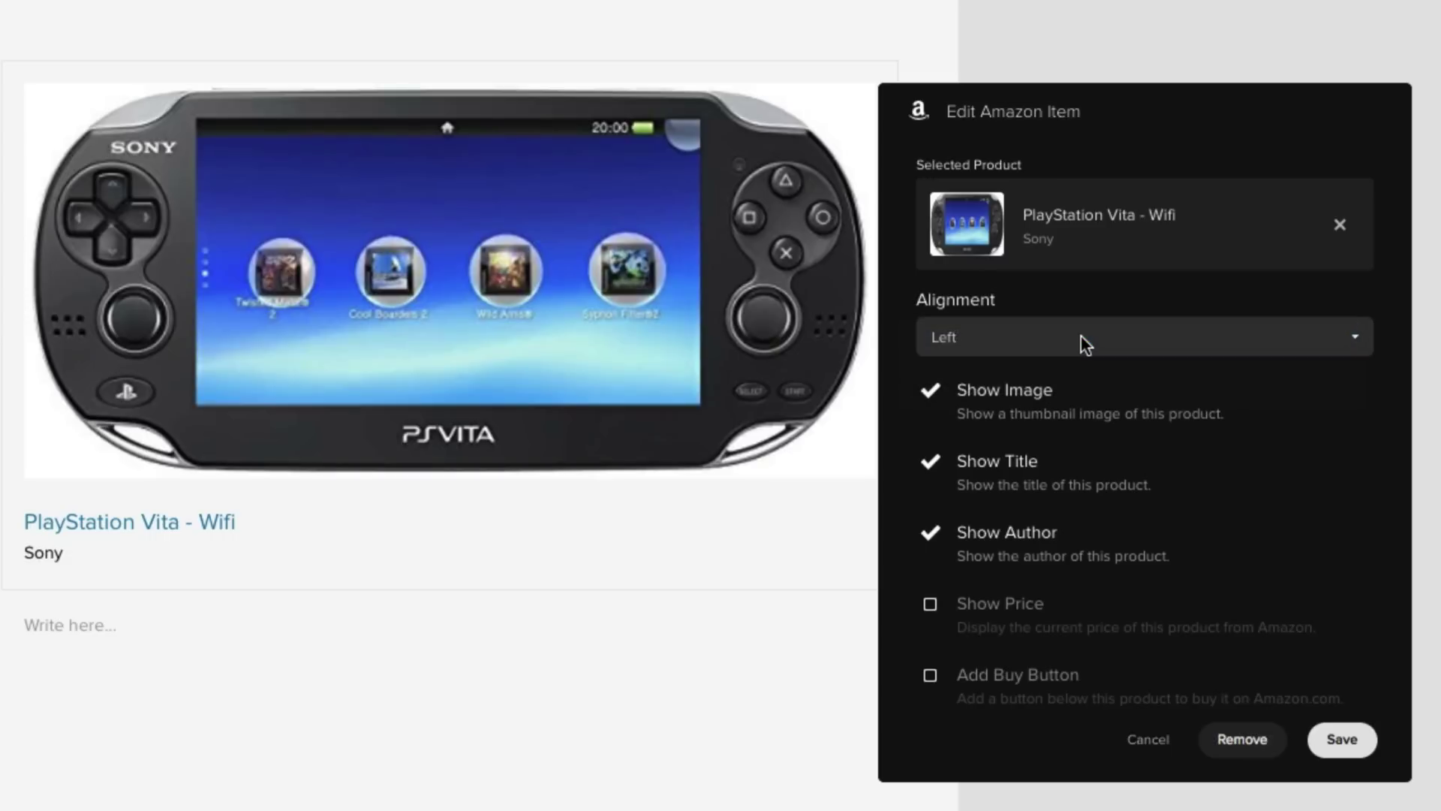
pyautogui.click(1008, 389)
pyautogui.click(1010, 392)
pyautogui.click(998, 462)
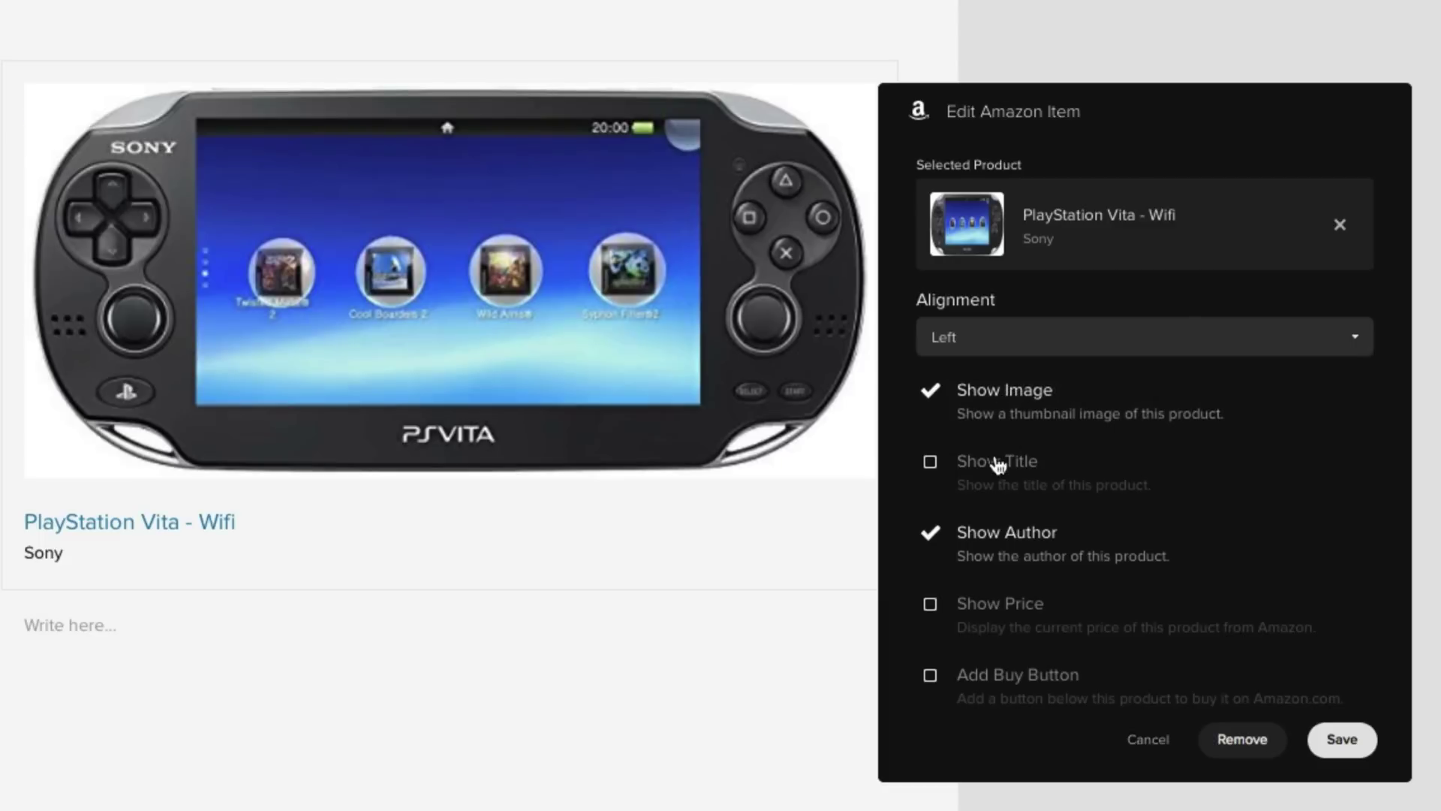
pyautogui.click(987, 543)
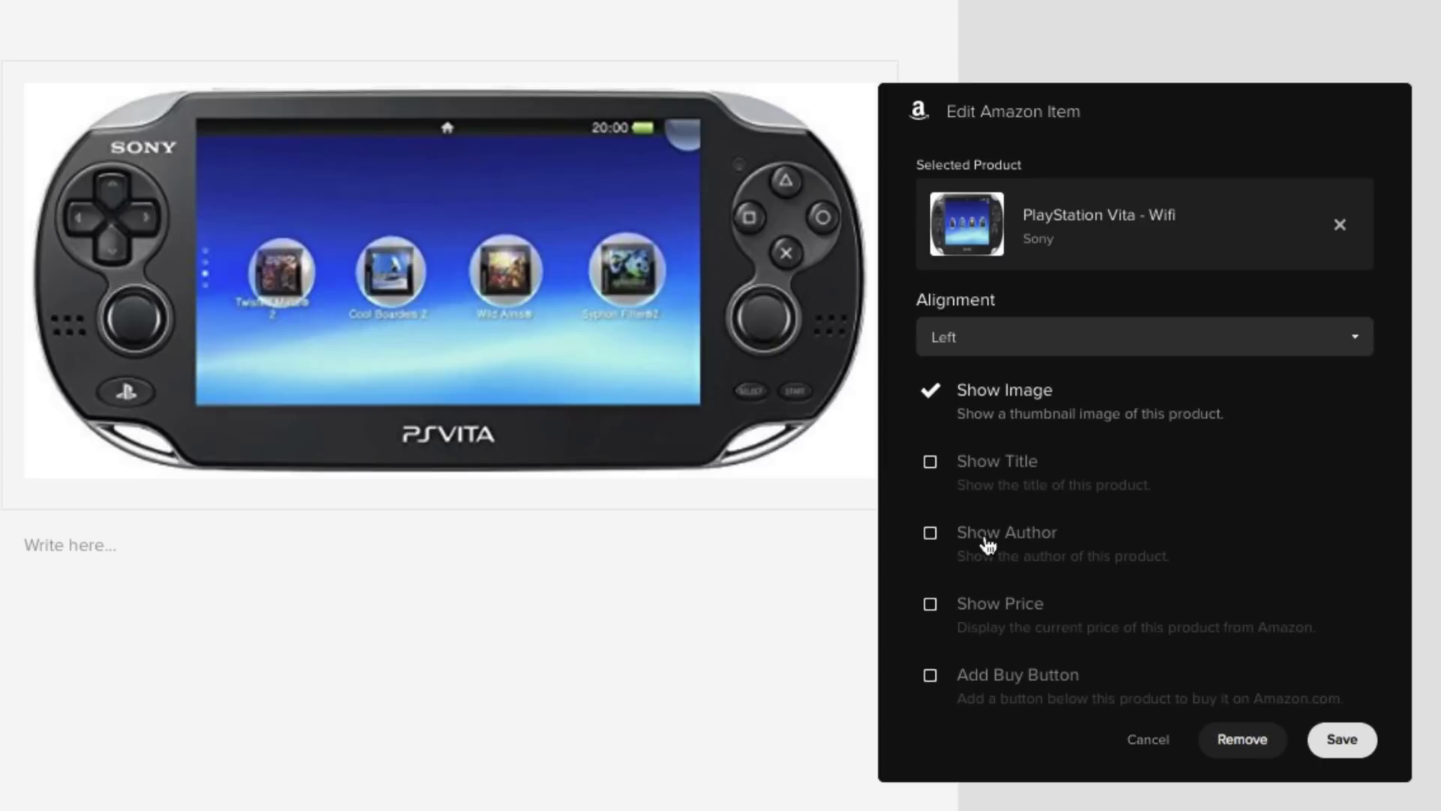
pyautogui.click(976, 606)
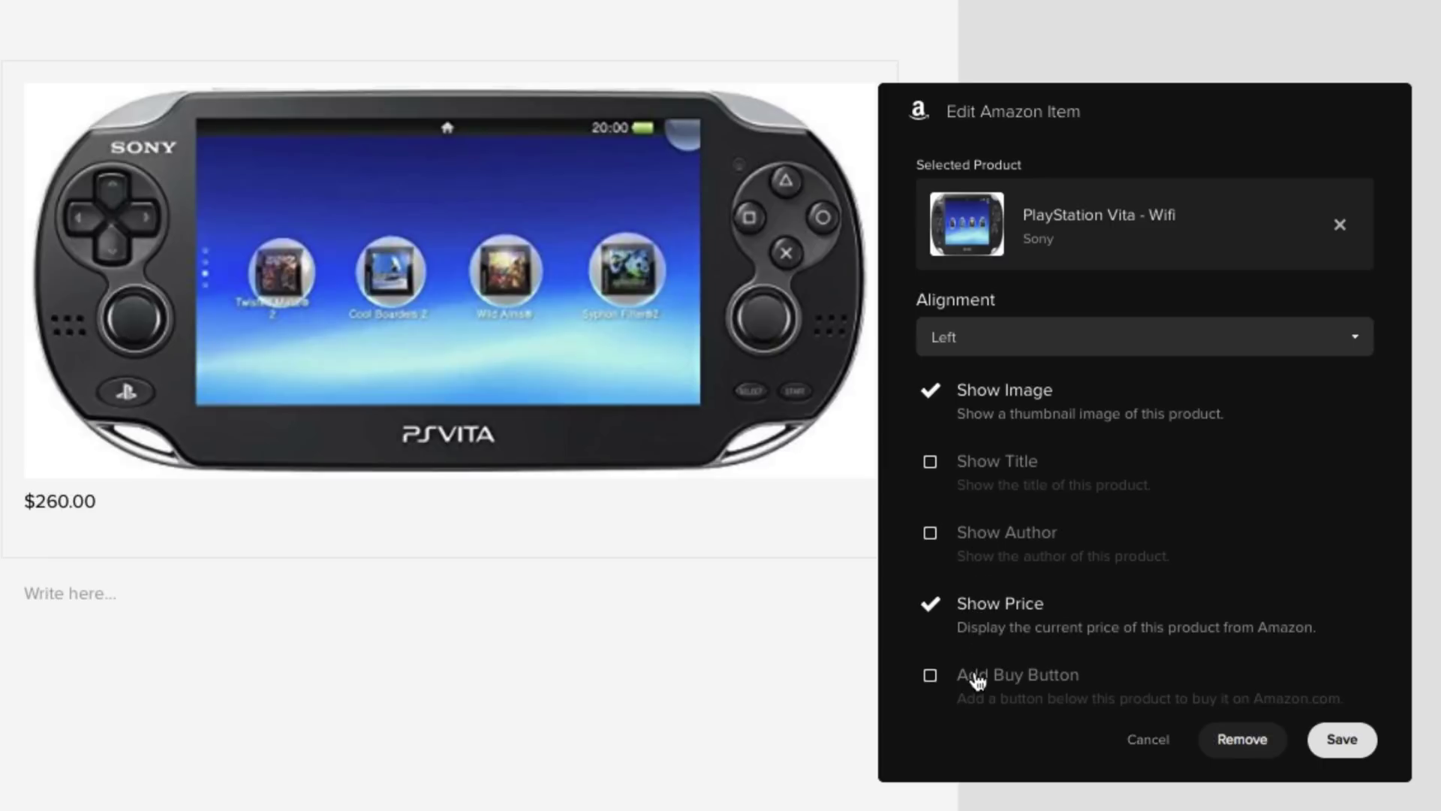
pyautogui.click(977, 678)
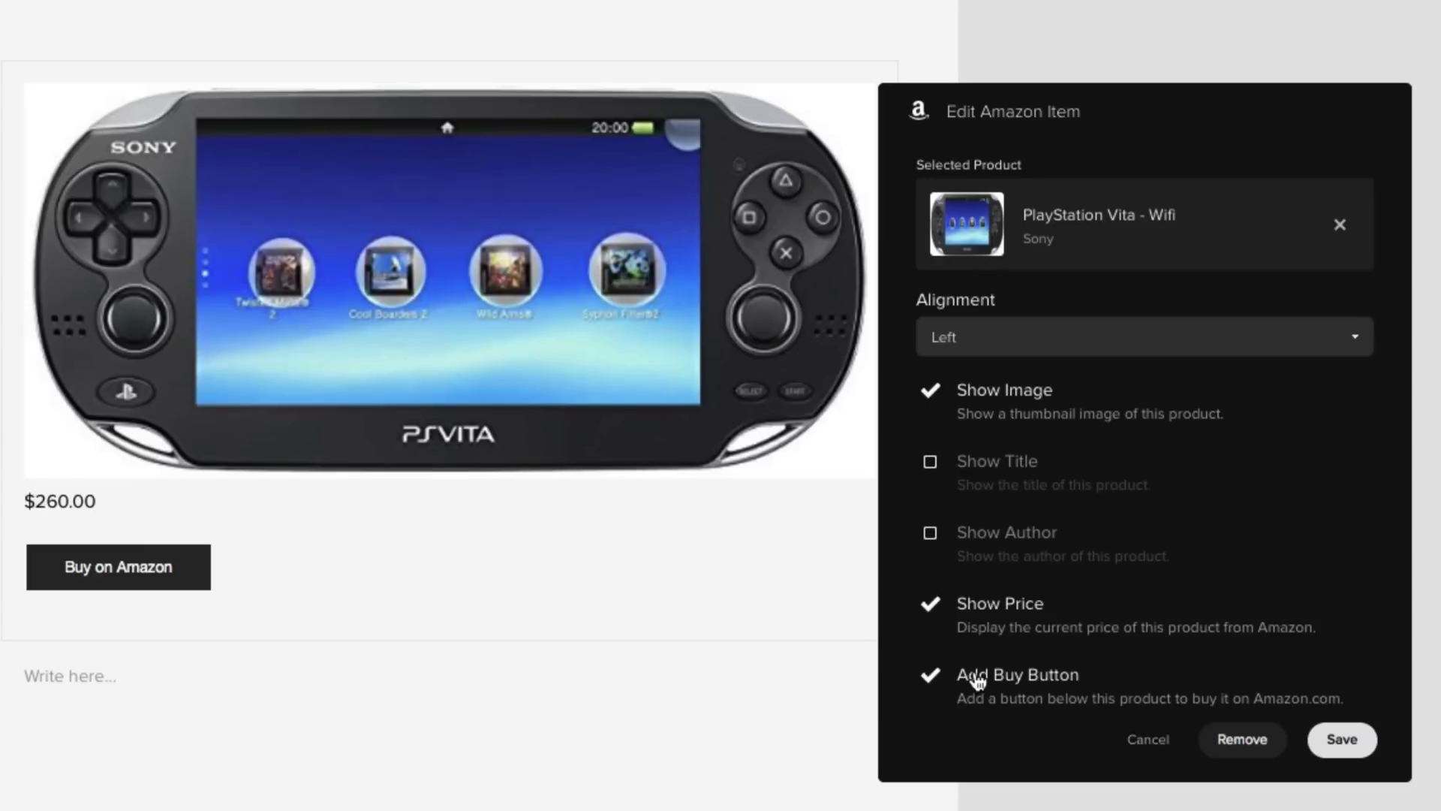
# Step: Apply the block settings, save the Amazon Products page and view it live
pyautogui.click(1325, 741)
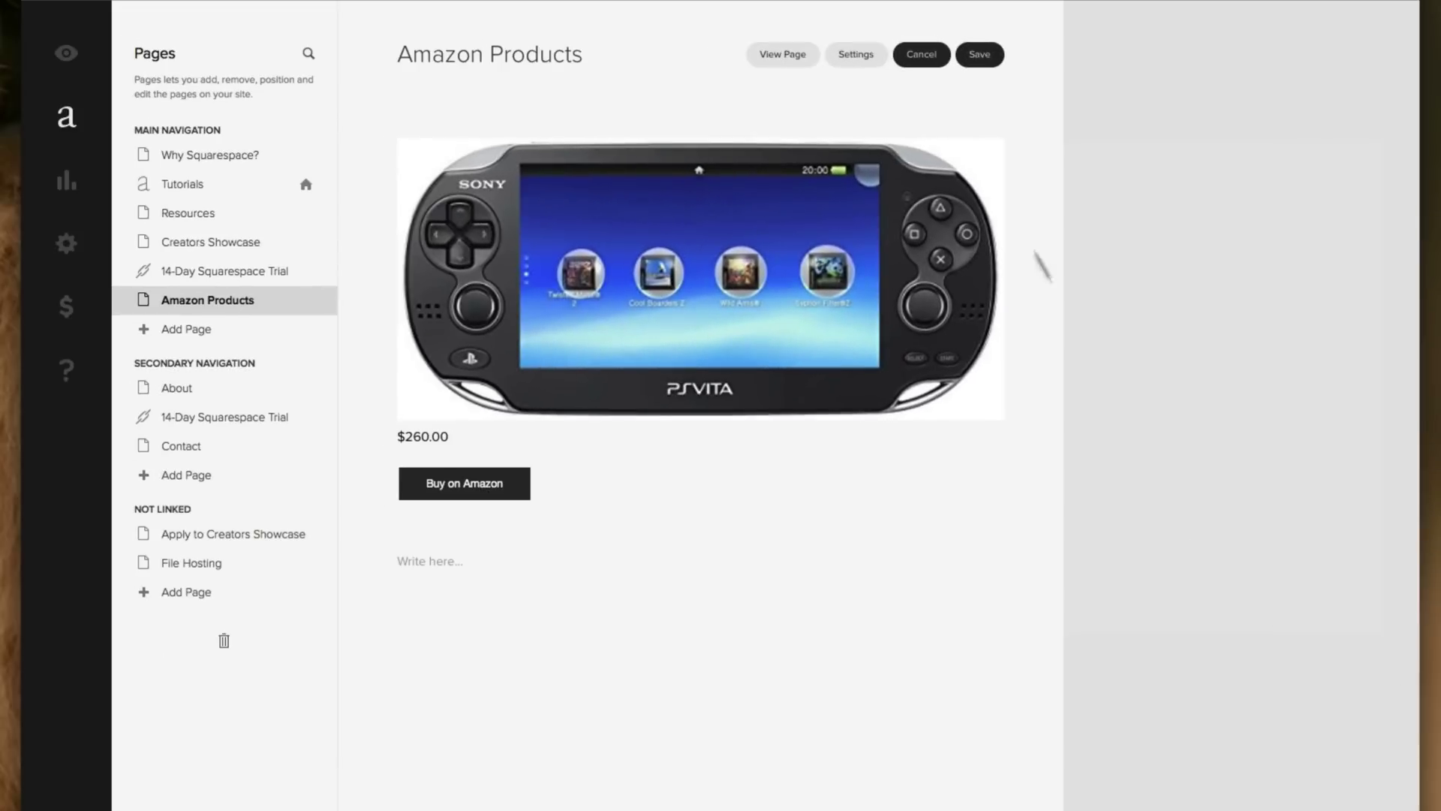
pyautogui.click(984, 60)
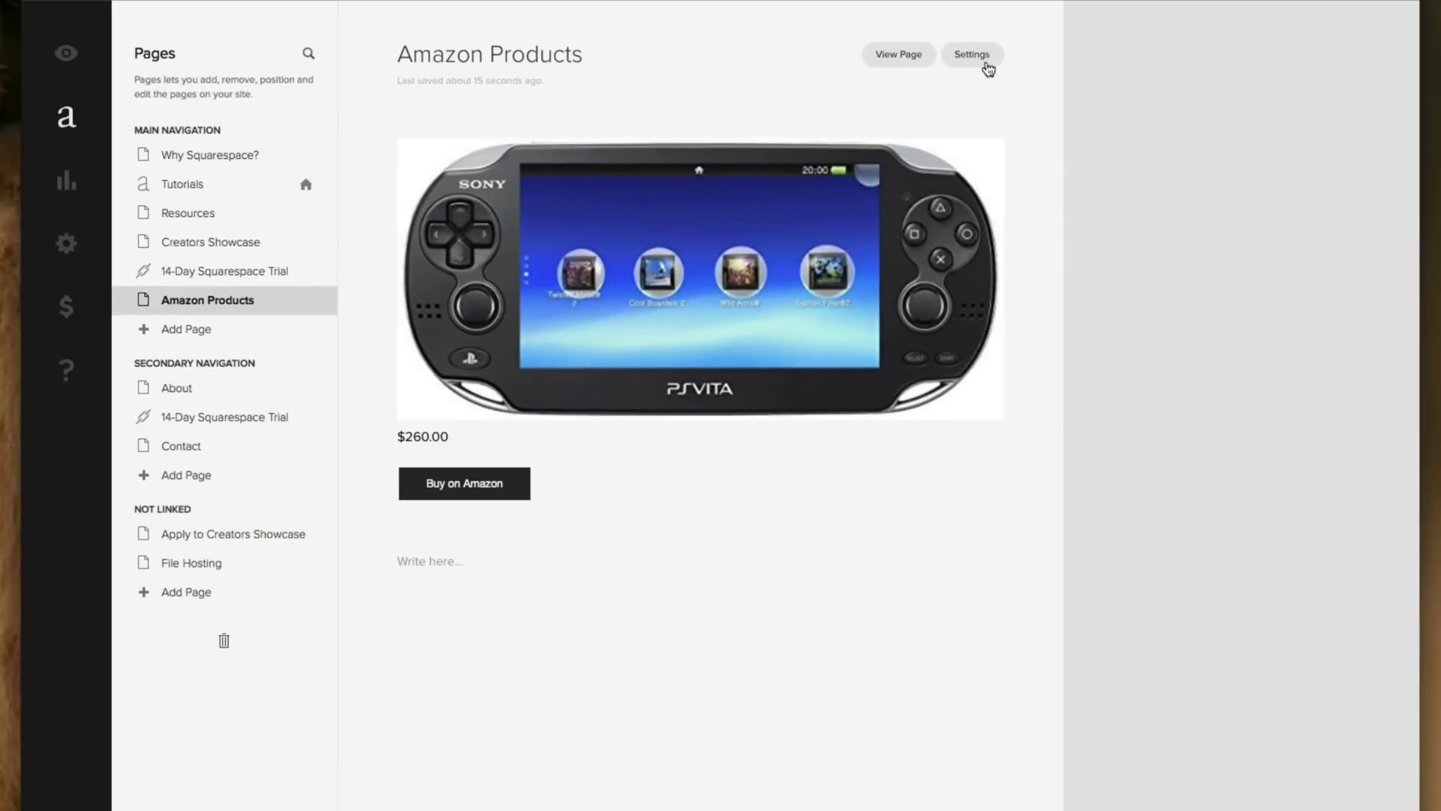
pyautogui.click(889, 56)
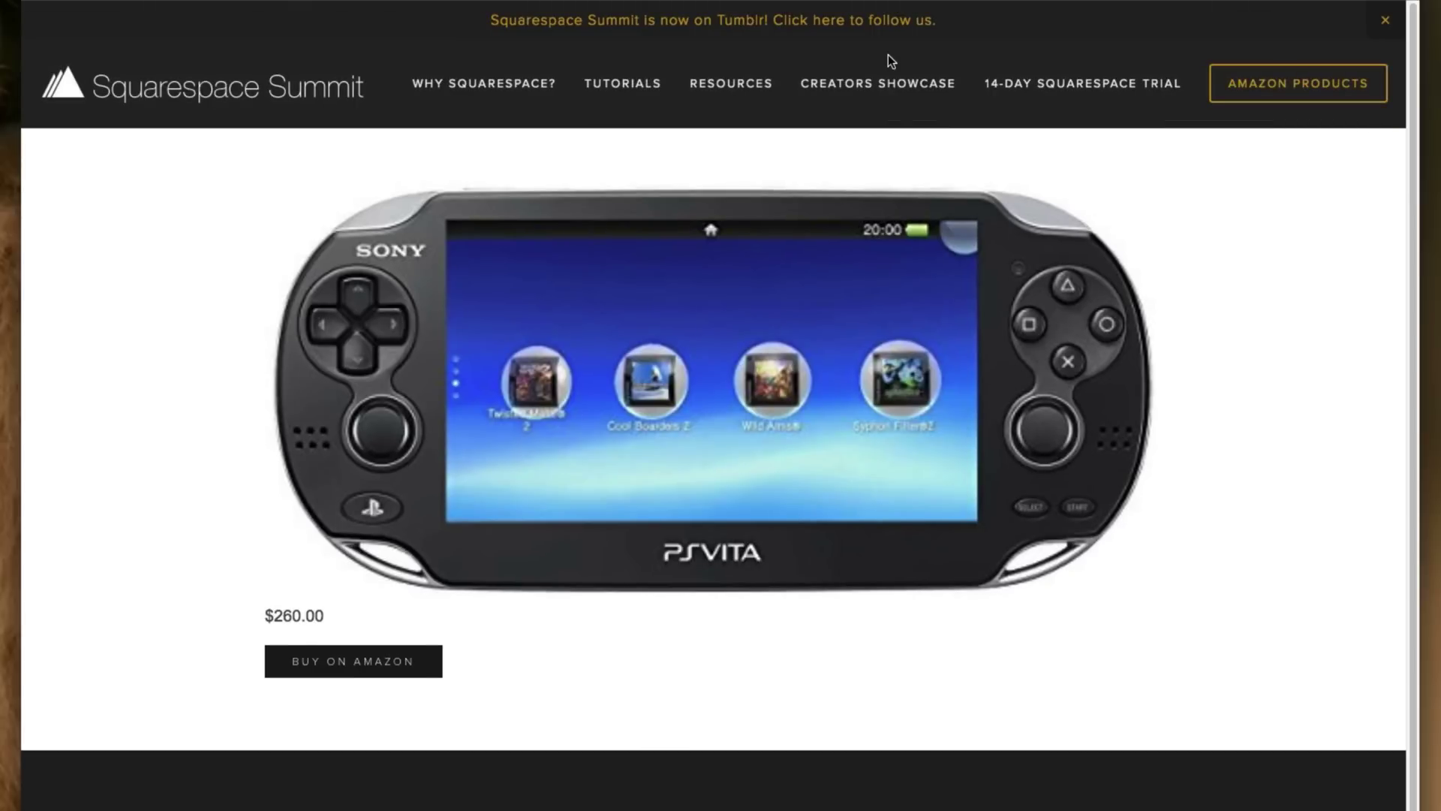